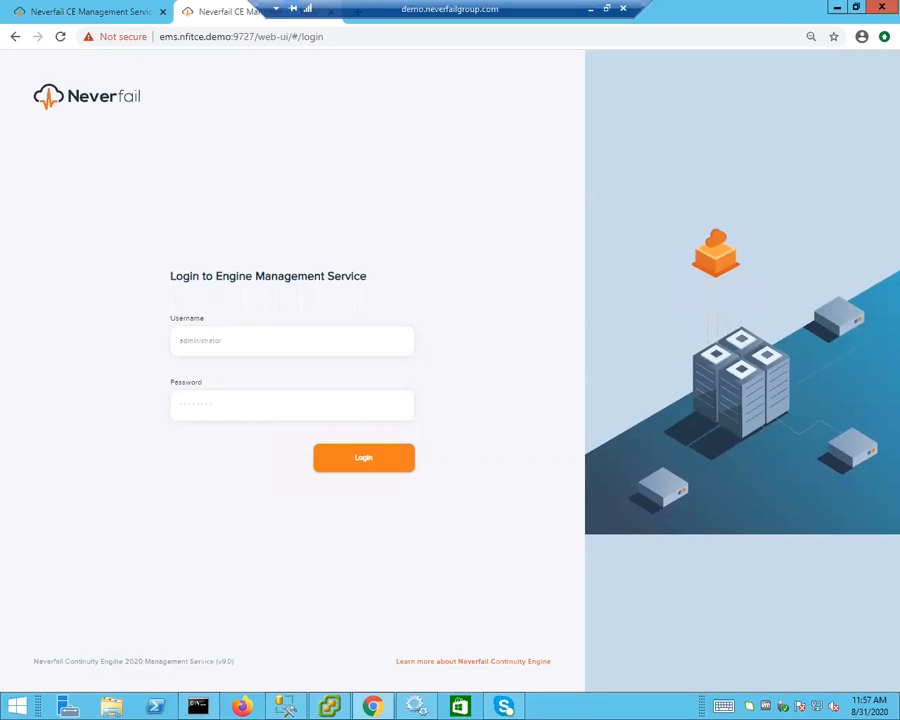
- Log in as Administrator, re-entering the account password, to reach the Dashboard
type("Administrator")
key("Tab")
key("BackSpace")
key("BackSpace")
key("BackSpace")
key("BackSpace")
key("BackSpace")
key("BackSpace")
key("BackSpace")
key("BackSpace")
key("BackSpace")
key("BackSpace")
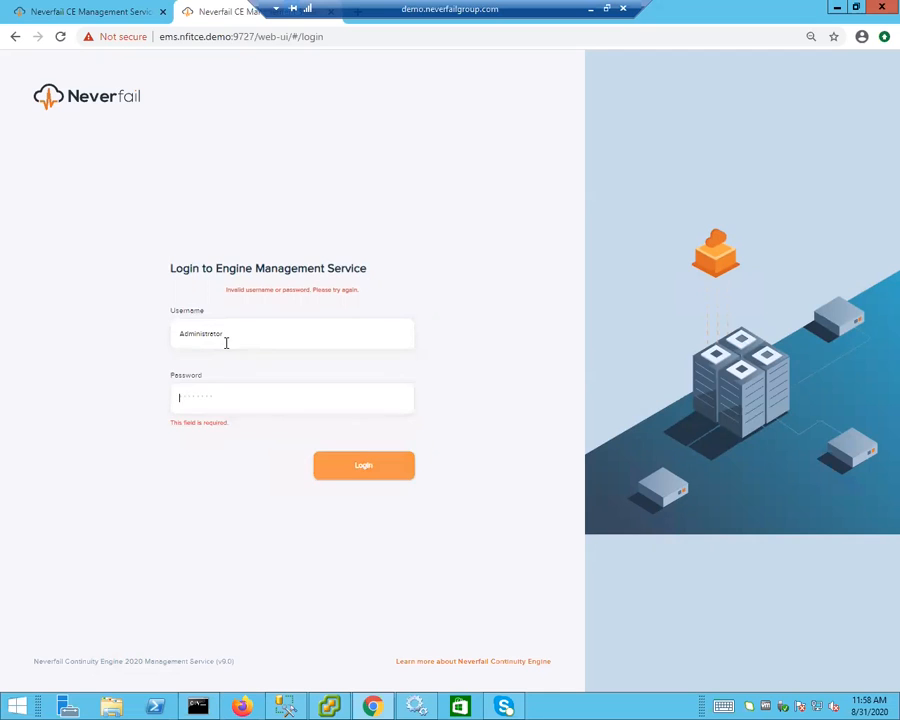
type("••••••••••")
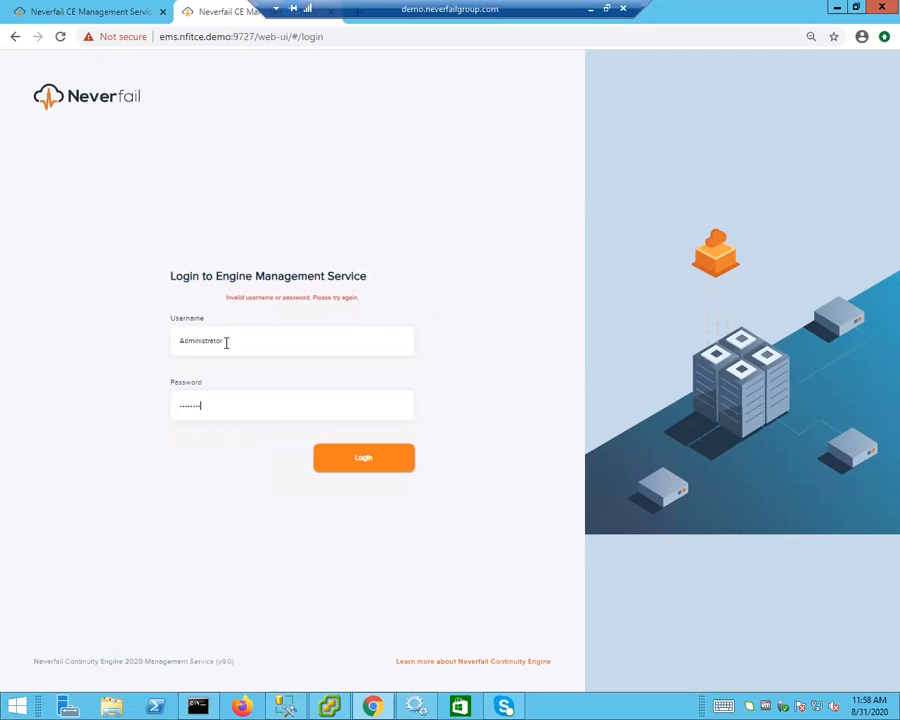
key("Return")
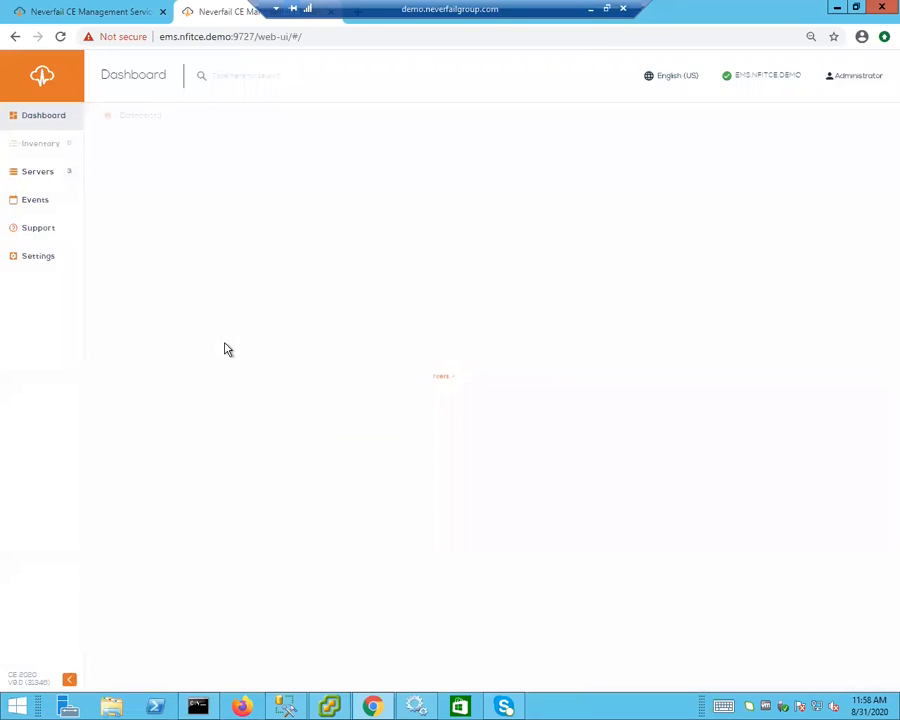
- Go to Servers and open the SQL2K12.NFITCE.DEMO status page from Protected Servers
left_click(60, 176)
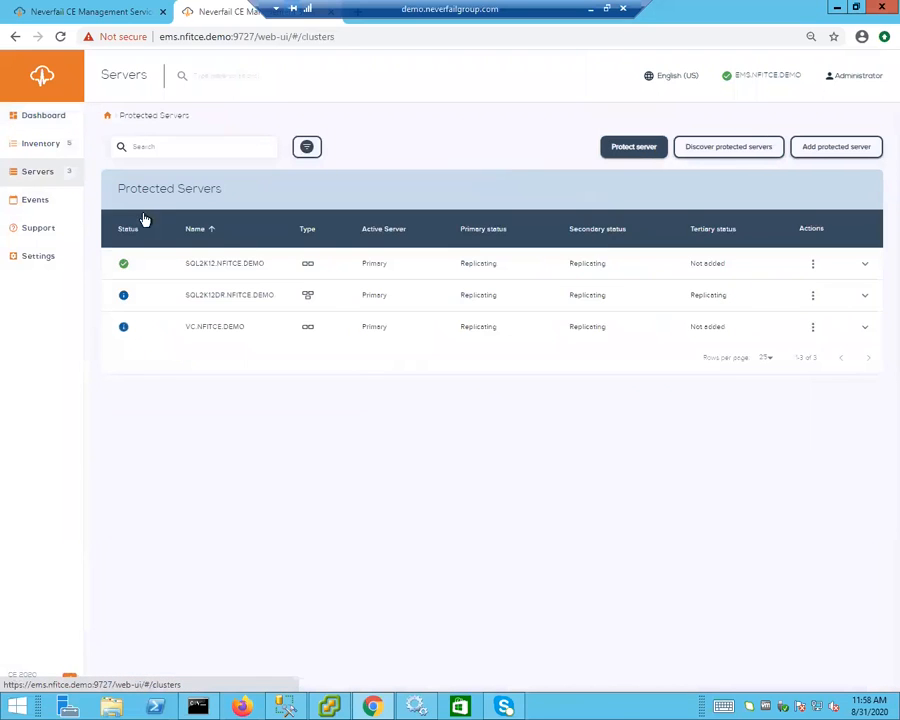
left_click(226, 266)
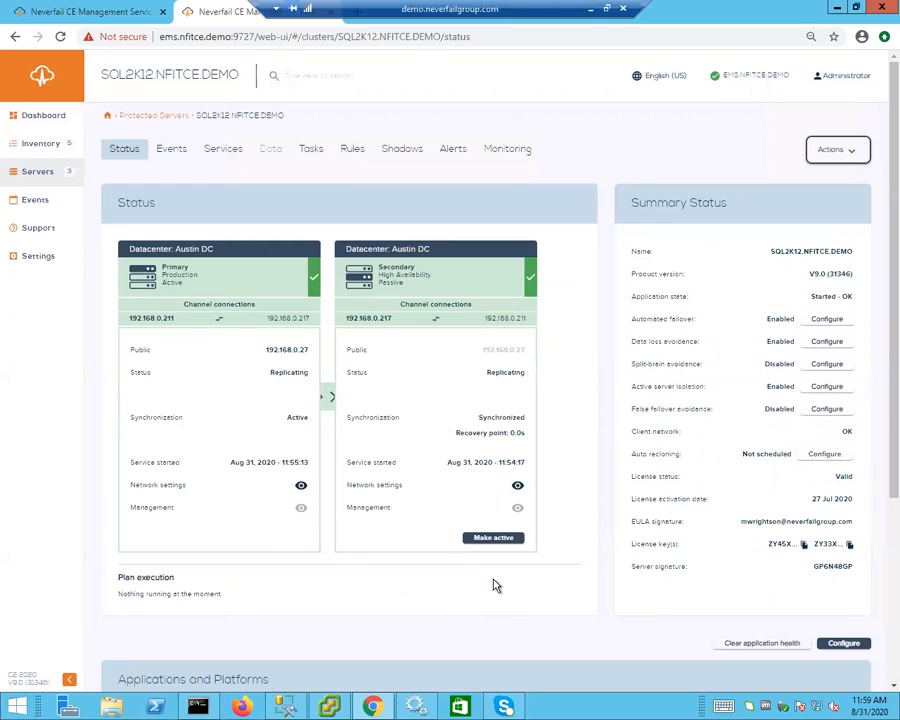
- Show the Actions menu for the SQL2K12.NFITCE.DEMO cluster
left_click(838, 156)
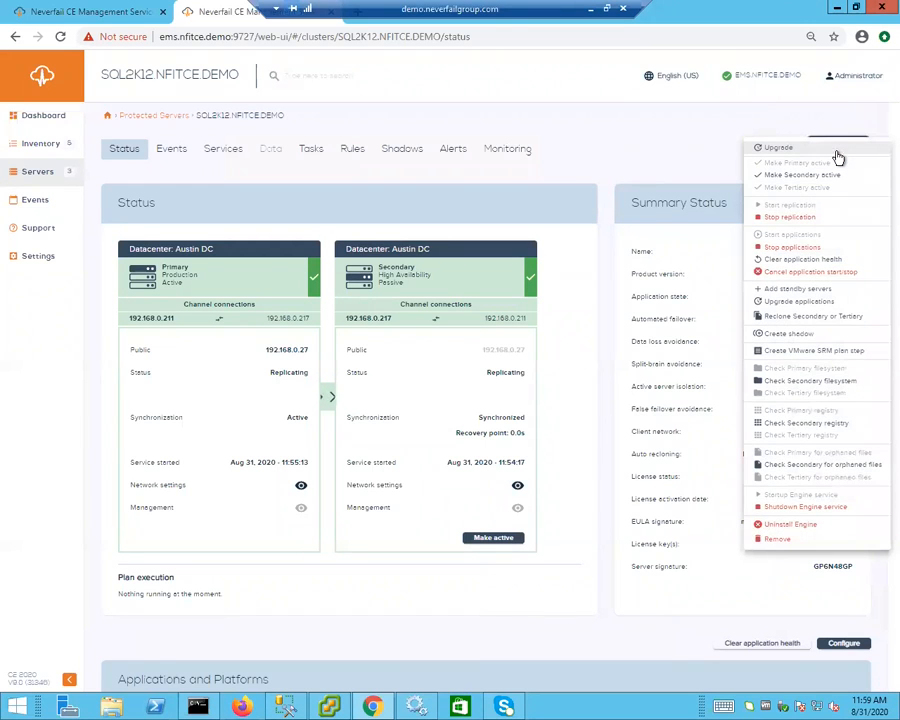
- Launch the Reclone Secondary or Tertiary wizard from the Actions menu
left_click(784, 318)
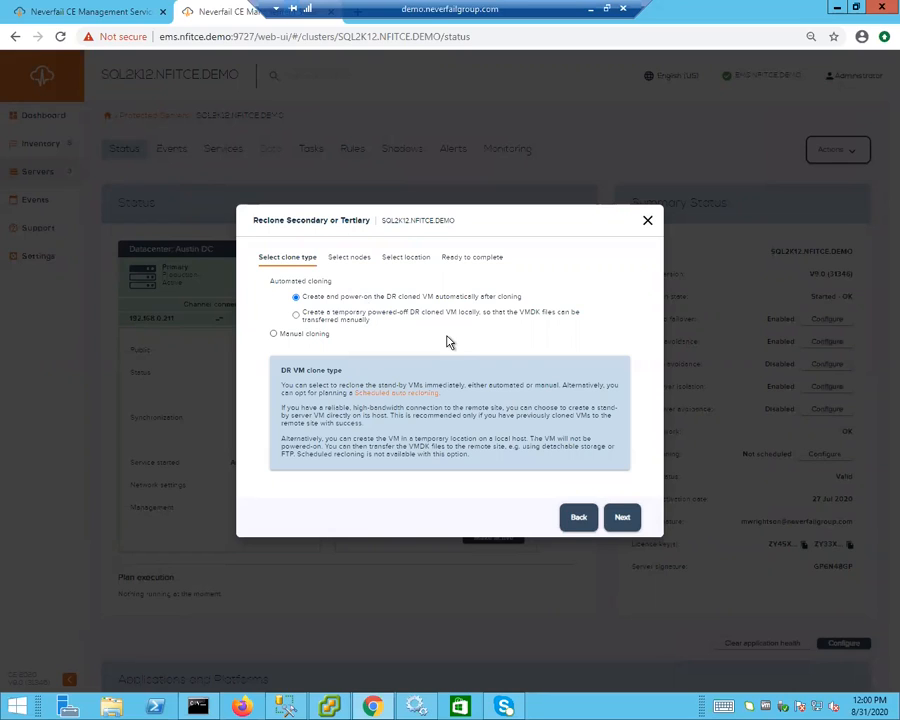
- Keep Automated cloning with power-on after cloning and advance to node selection
left_click(623, 520)
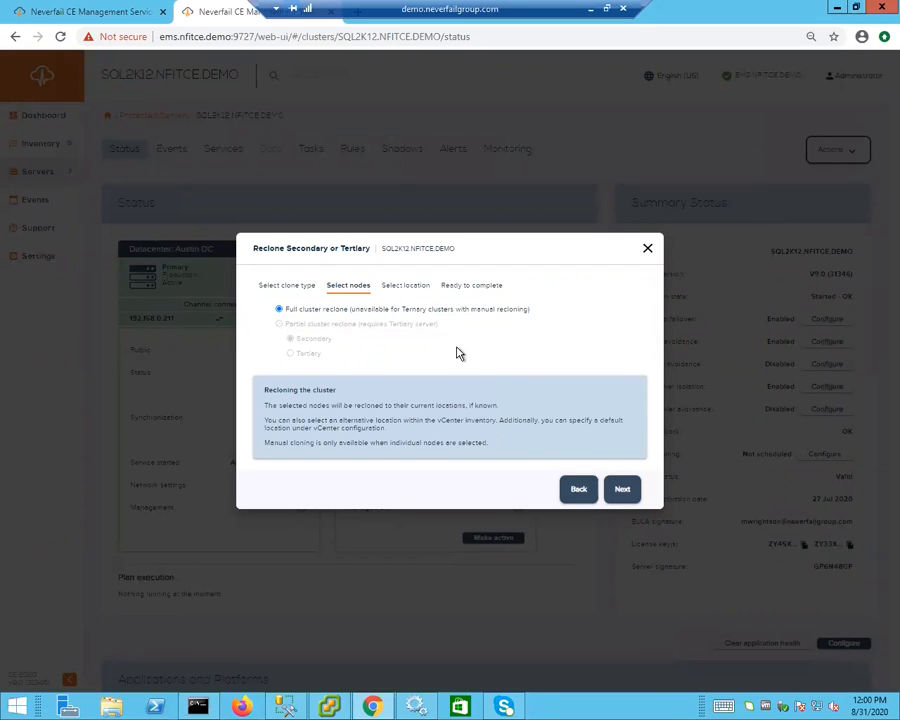
- Keep Full cluster reclone and advance to the location step
left_click(624, 493)
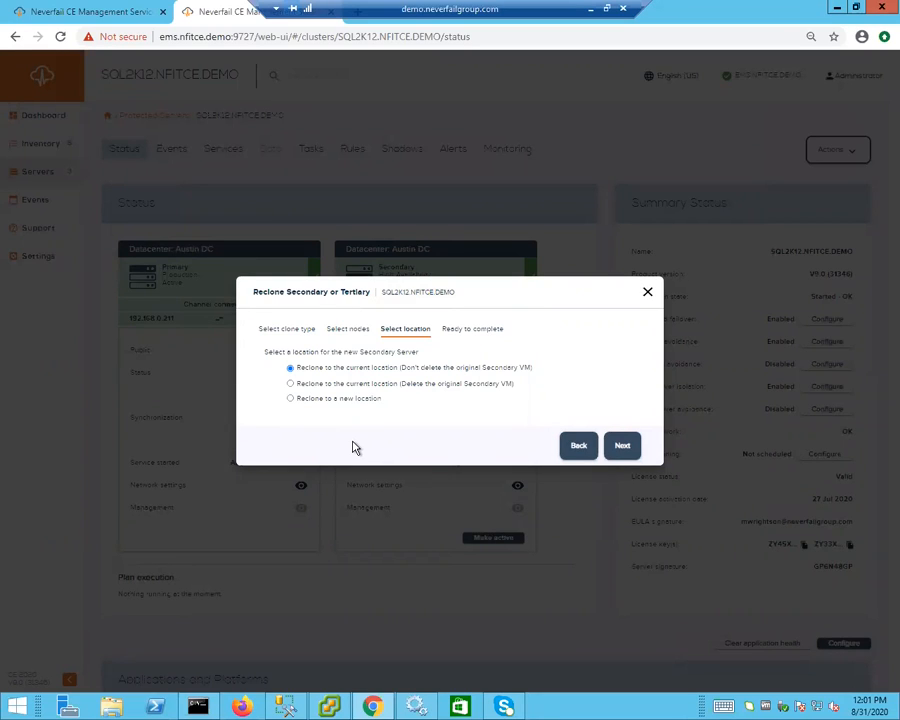
- Choose Reclone to a new location and bring up the host list
left_click(307, 399)
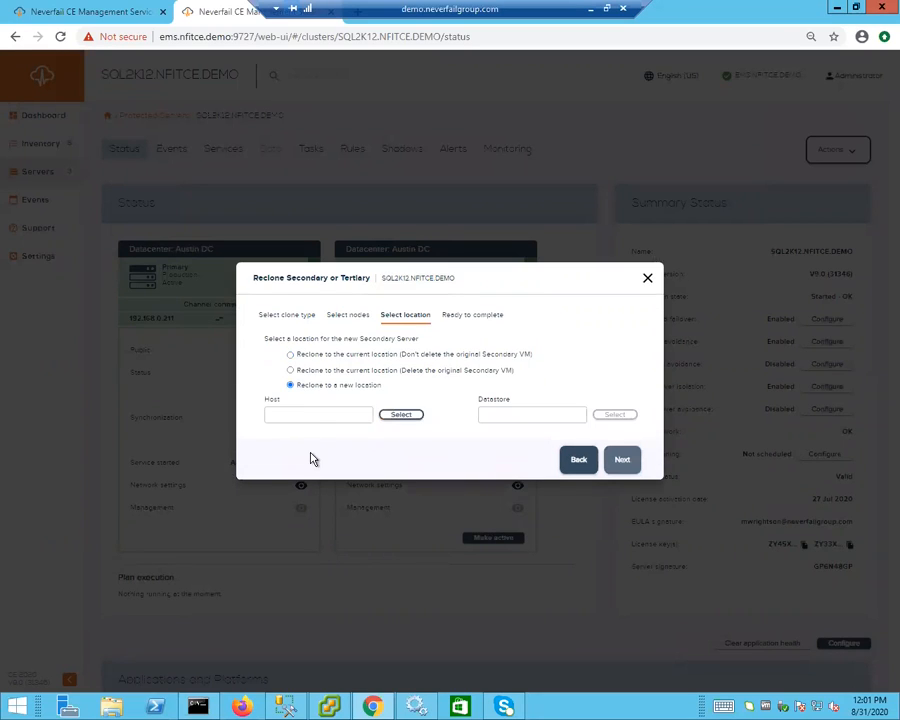
left_click(385, 415)
- Pick host vesx2.nfitce.demo and the SHARED datastore for the new secondary
left_click(406, 420)
left_click(322, 402)
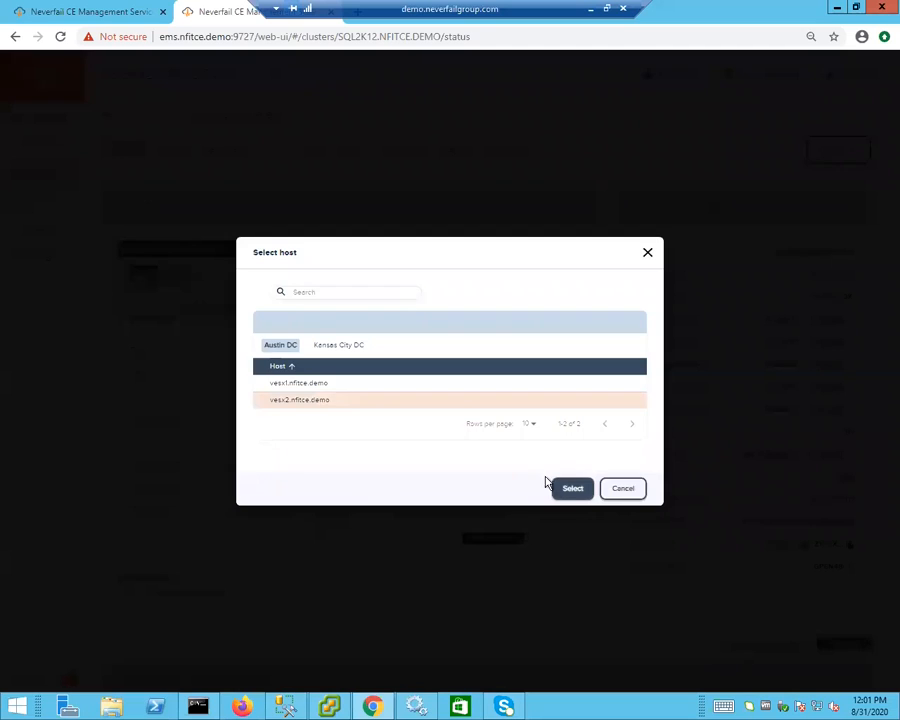
left_click(573, 488)
left_click(612, 418)
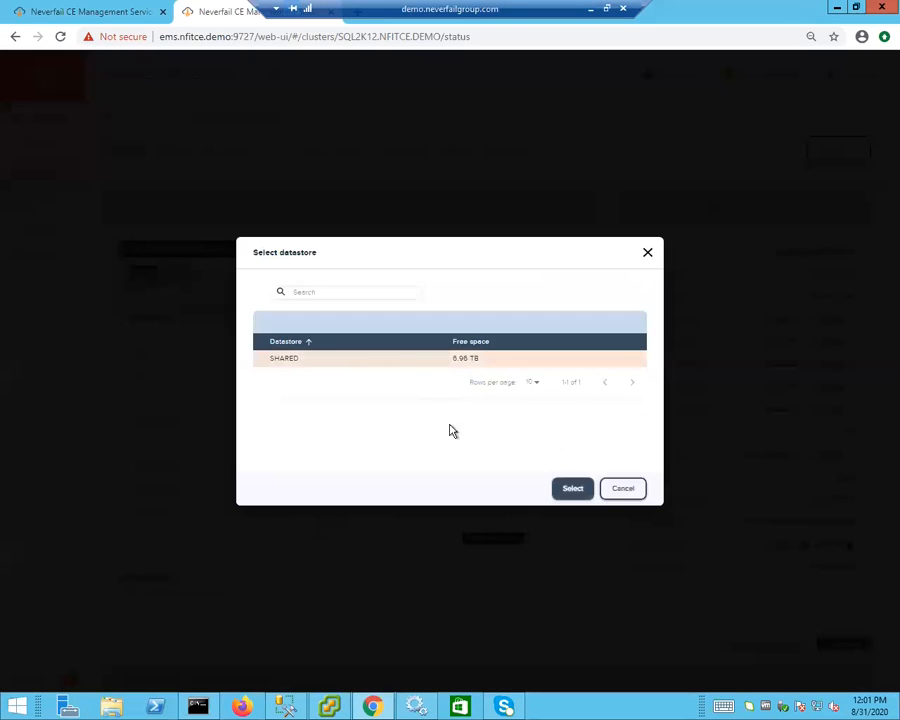
left_click(570, 488)
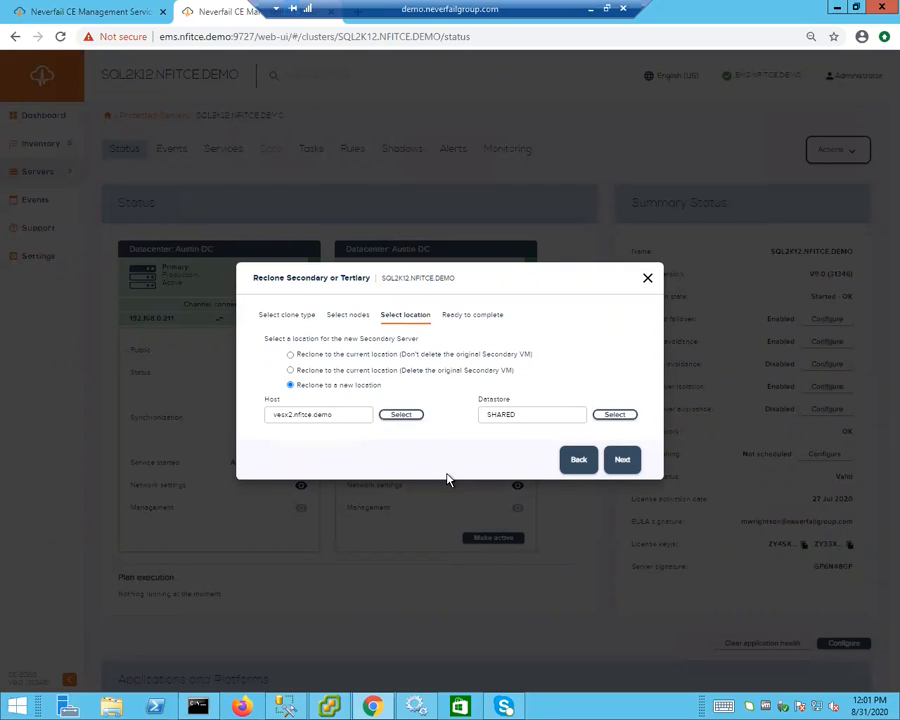
- Switch to recloning in the current location, deleting the original Secondary VM, and view the summary
left_click(290, 370)
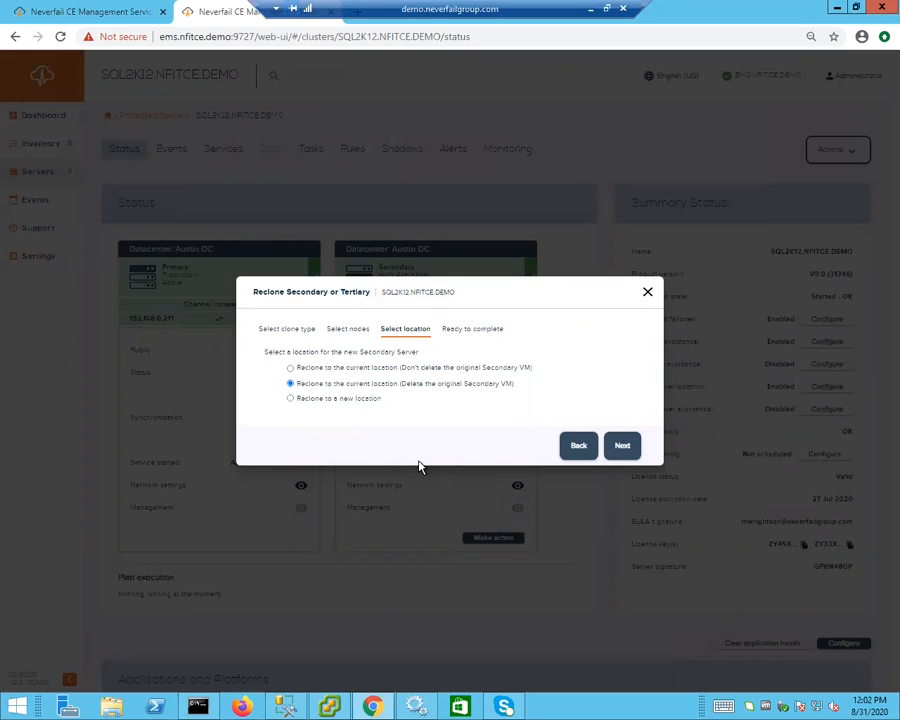
left_click(628, 450)
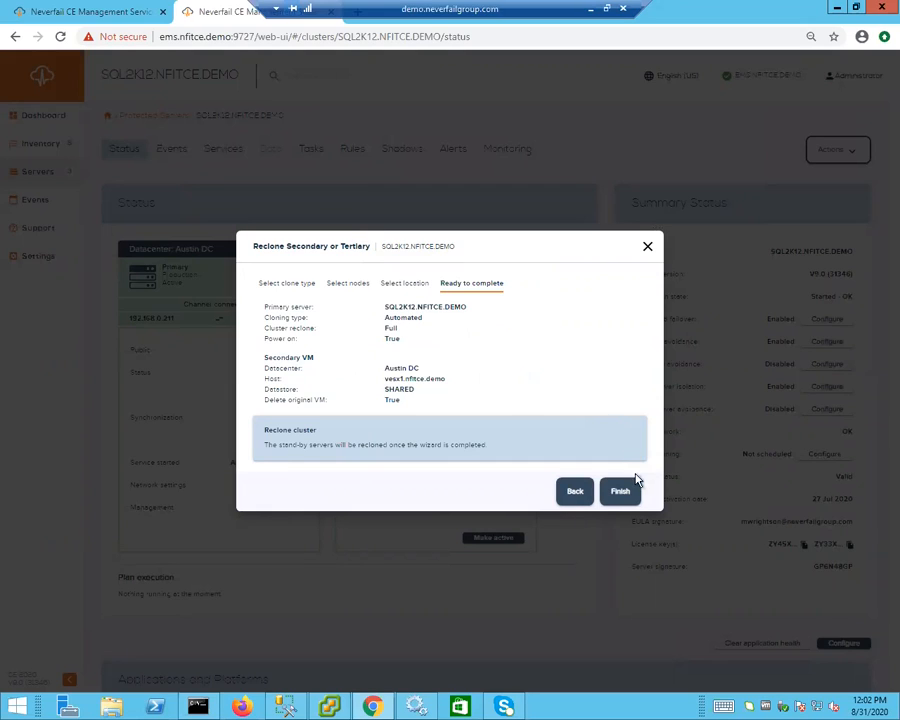
- Finish the Reclone wizard to begin cloning the secondary server
left_click(626, 497)
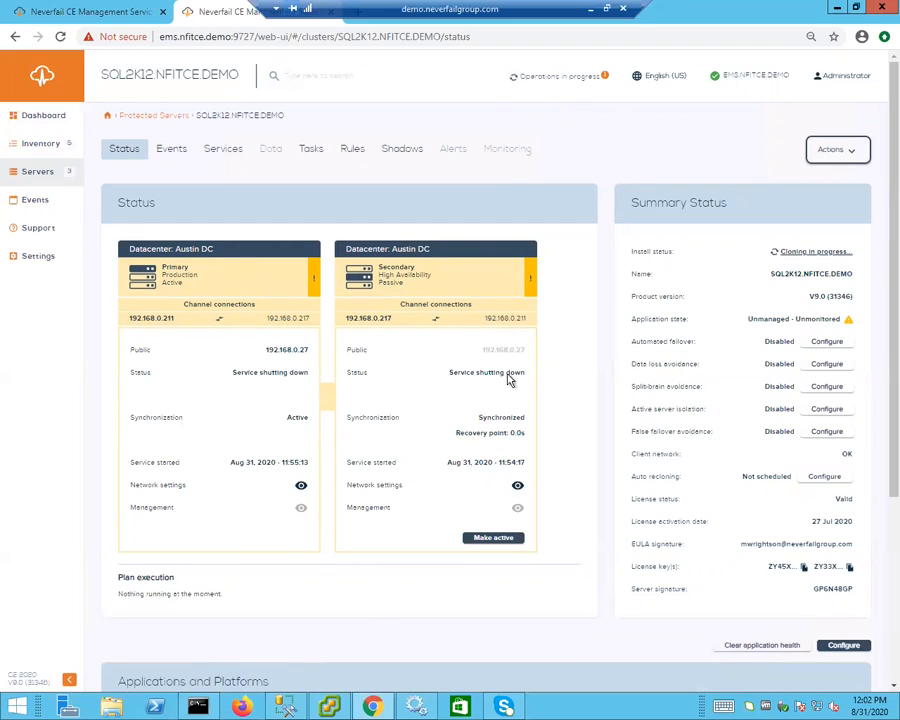
- List the running clone operation under Operations in progress, then view the vSphere Client clone task
left_click(548, 79)
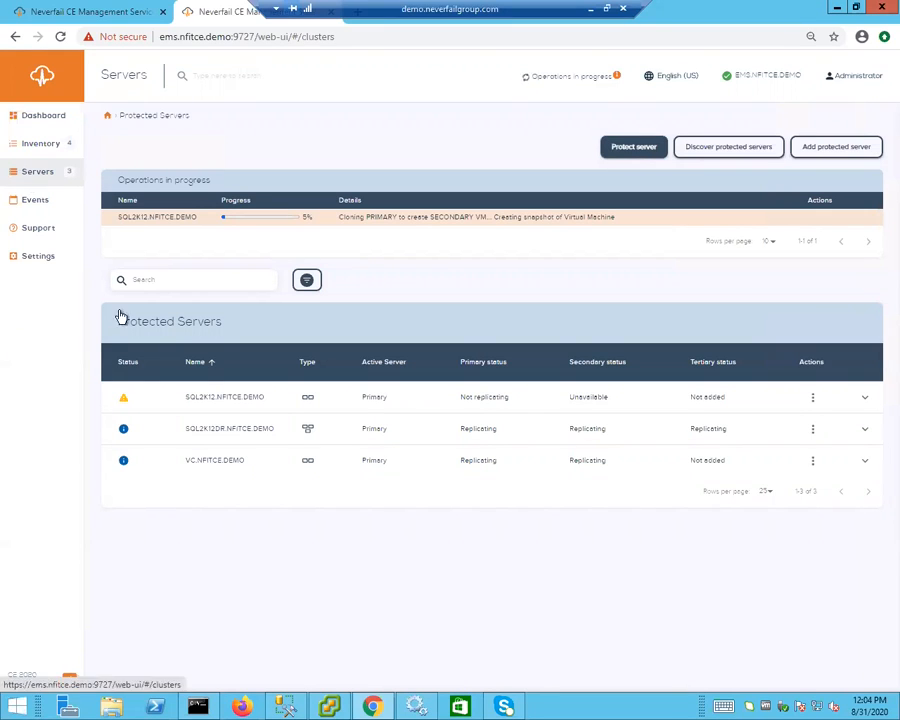
left_click(344, 705)
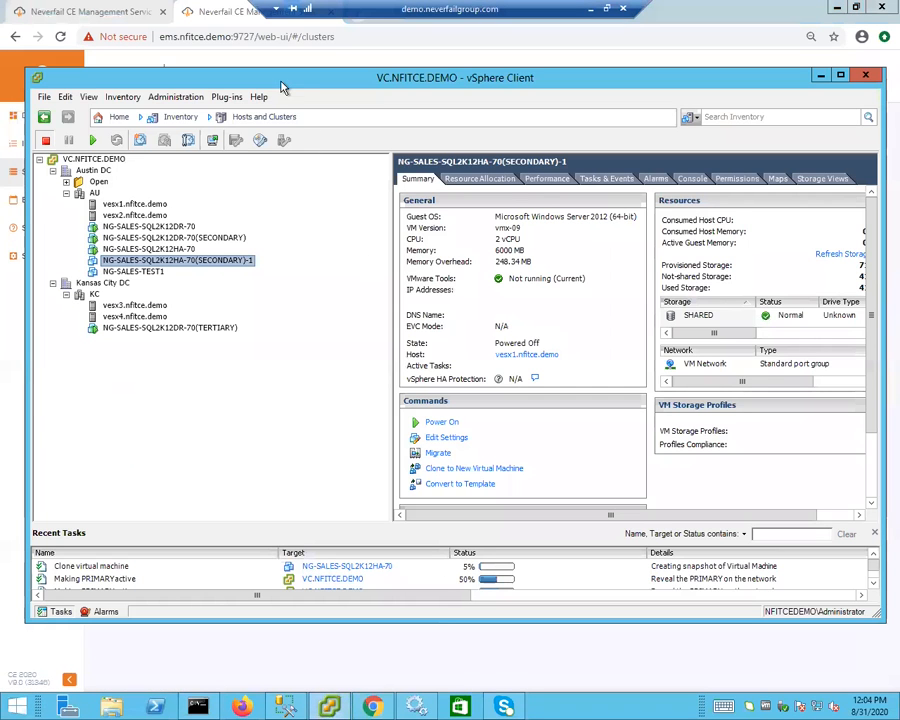
- Wait for vSphere's Clone virtual machine task to complete, then return to the Neverfail servers page
left_click_drag(281, 86, 615, 84)
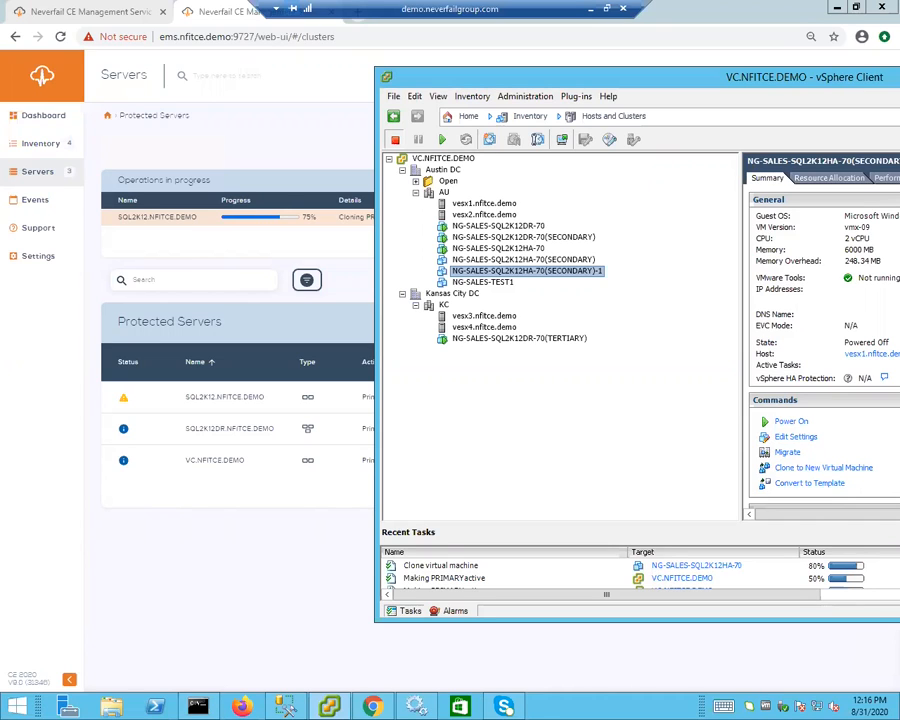
left_click(268, 605)
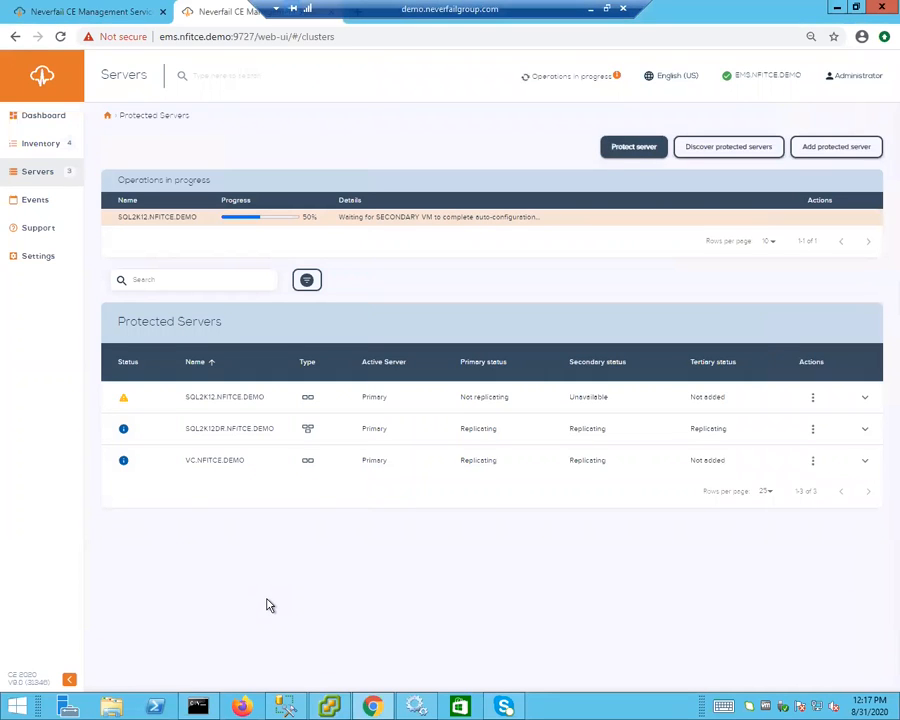
- Open the SQL2K12.NFITCE.DEMO status page, glancing at vSphere Client before returning to it
left_click(199, 400)
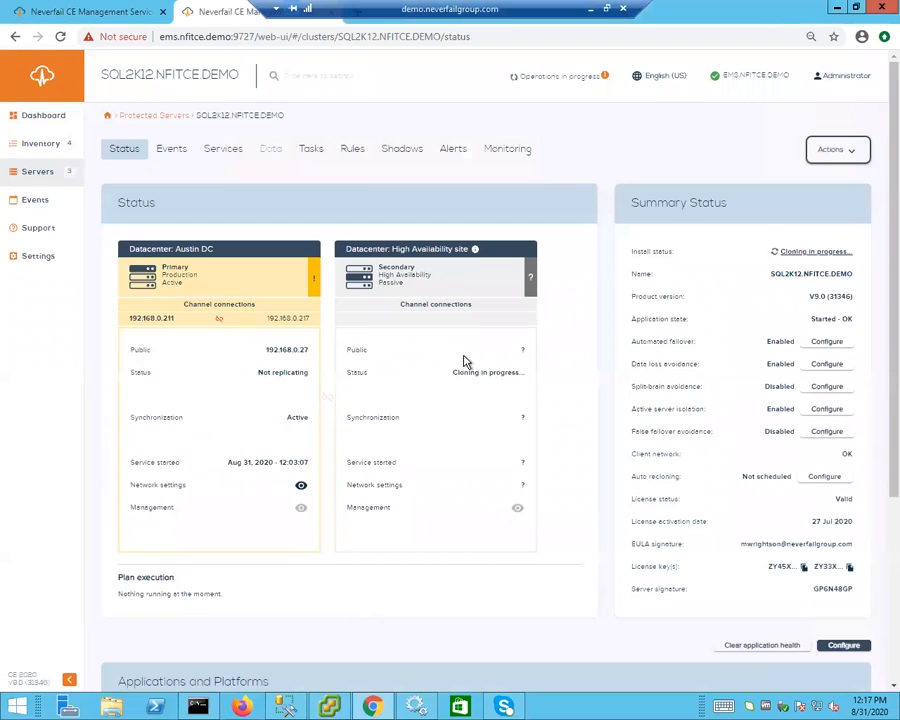
left_click(314, 707)
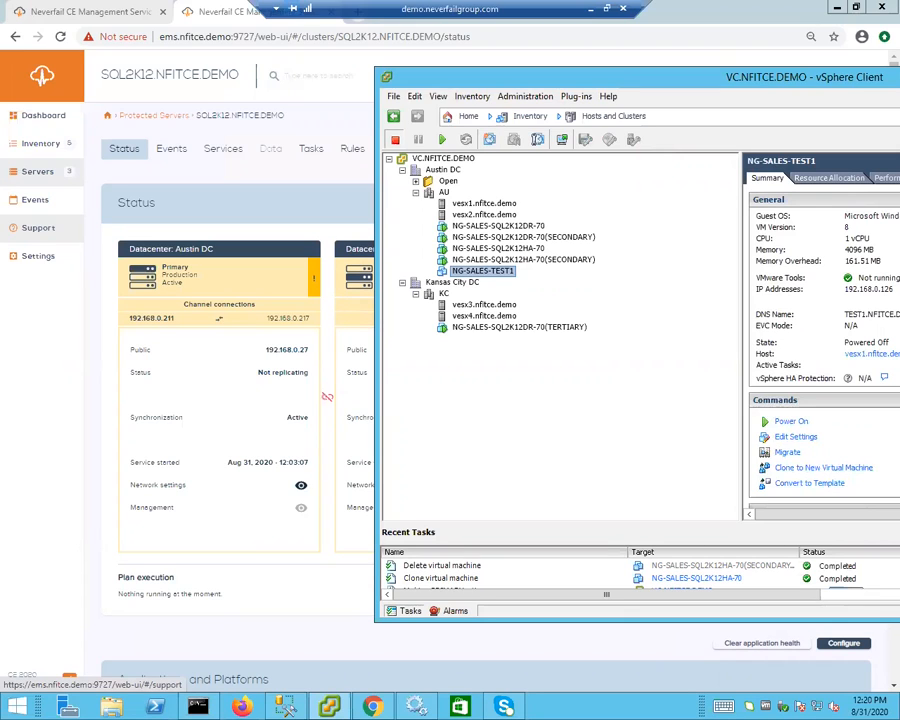
left_click(94, 361)
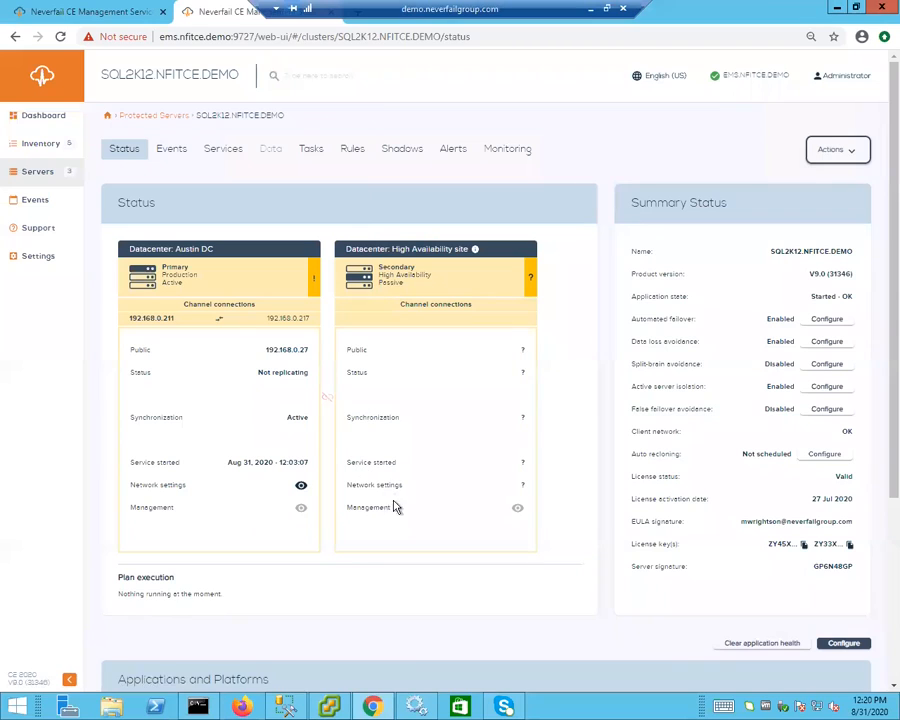